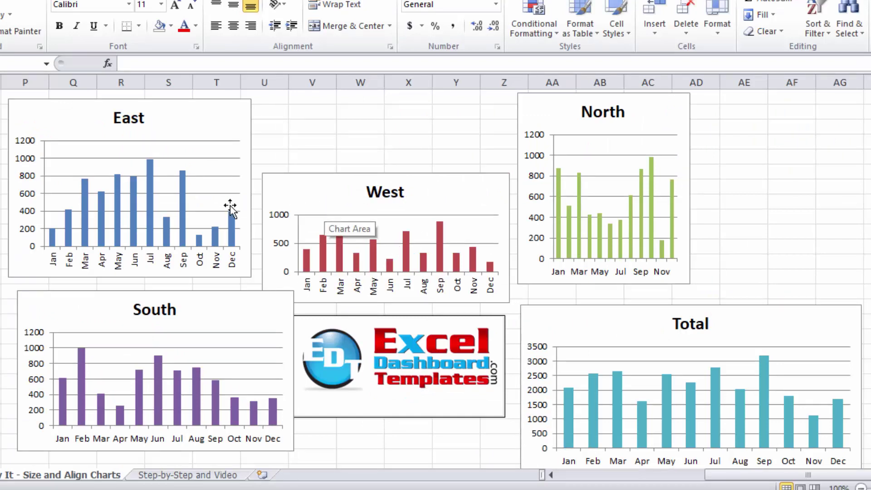
Step: Shrink the South chart slightly from its top-right corner so it no longer touches the logo
{"action": "left_click", "coordinate": [283, 305]}
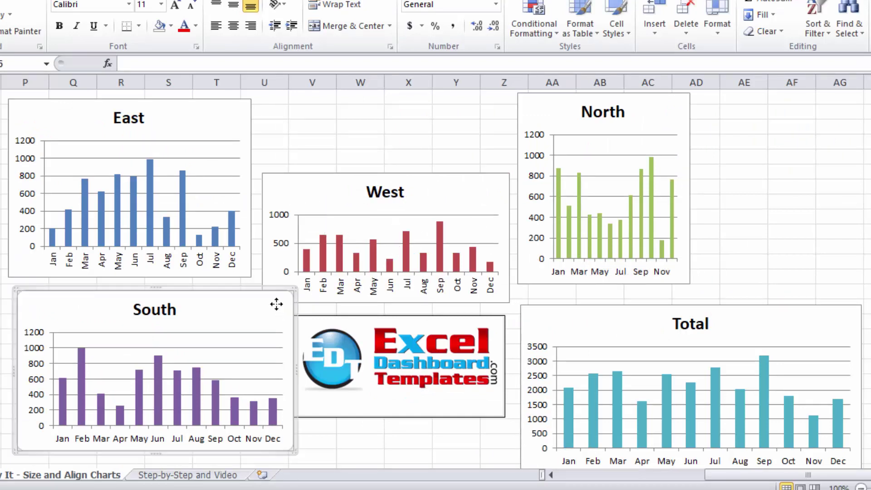
{"action": "mouse_move", "coordinate": [292, 289]}
{"action": "left_mouse_down"}
{"action": "mouse_move", "coordinate": [233, 321]}
{"action": "mouse_move", "coordinate": [282, 289]}
{"action": "left_mouse_up"}
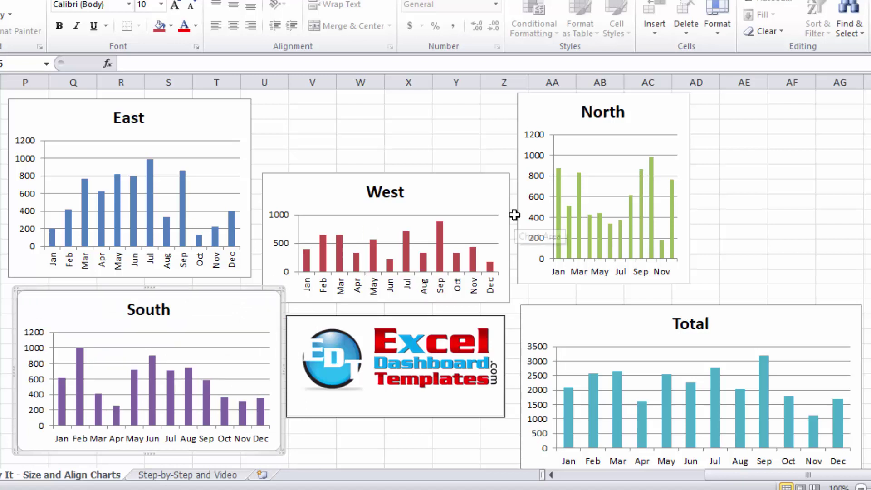
{"action": "left_click", "coordinate": [457, 133]}
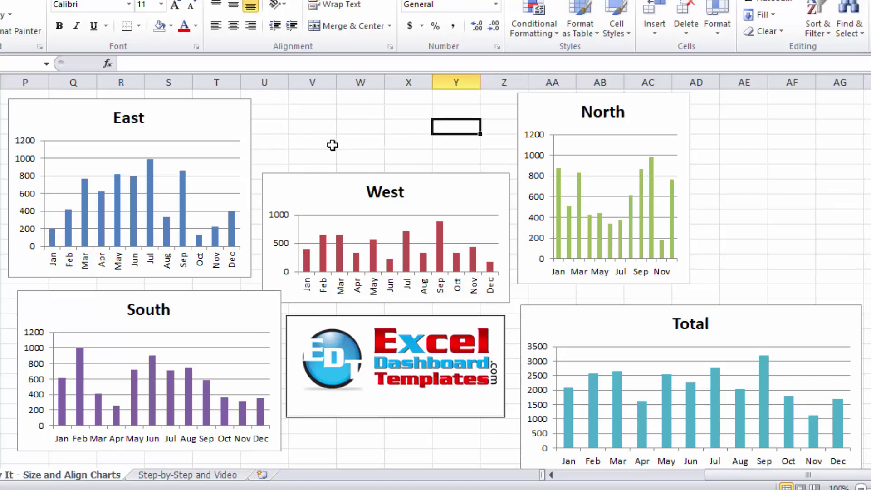
Step: Select the East chart, clicking through its bars and title along the way
{"action": "left_click", "coordinate": [238, 116]}
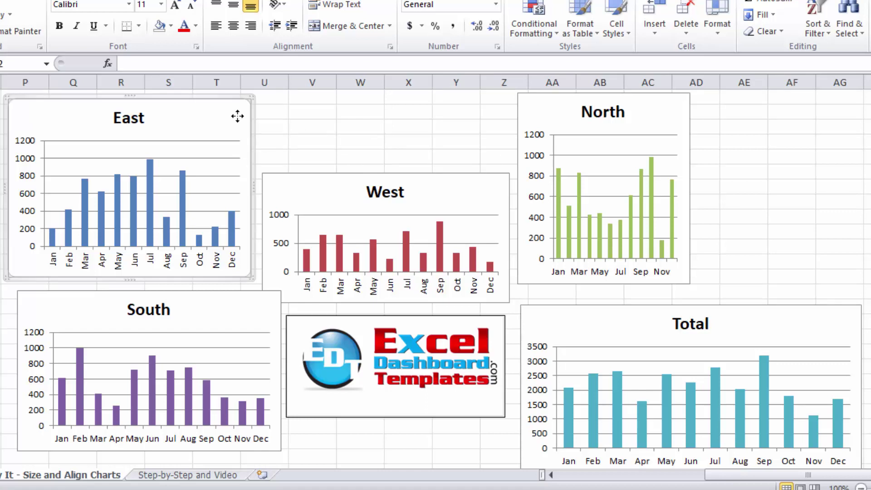
{"action": "left_click", "coordinate": [338, 125]}
{"action": "left_click", "coordinate": [152, 177]}
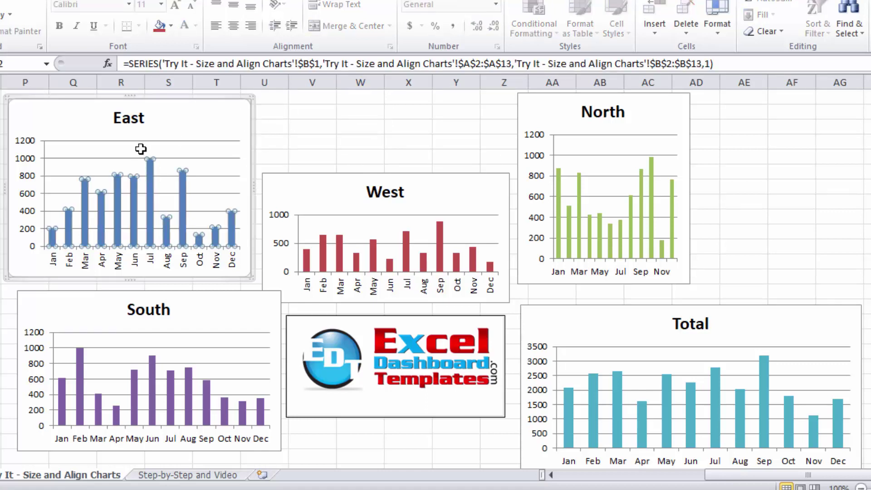
{"action": "left_click", "coordinate": [135, 124]}
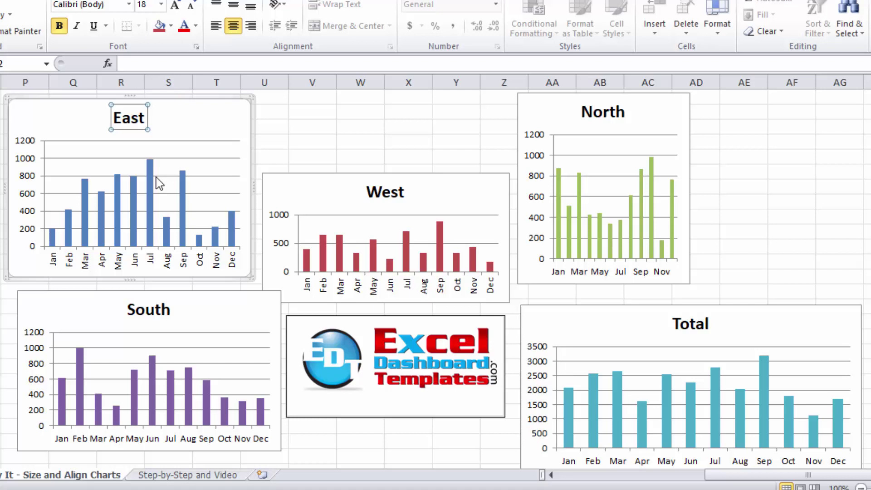
{"action": "left_click", "coordinate": [356, 117]}
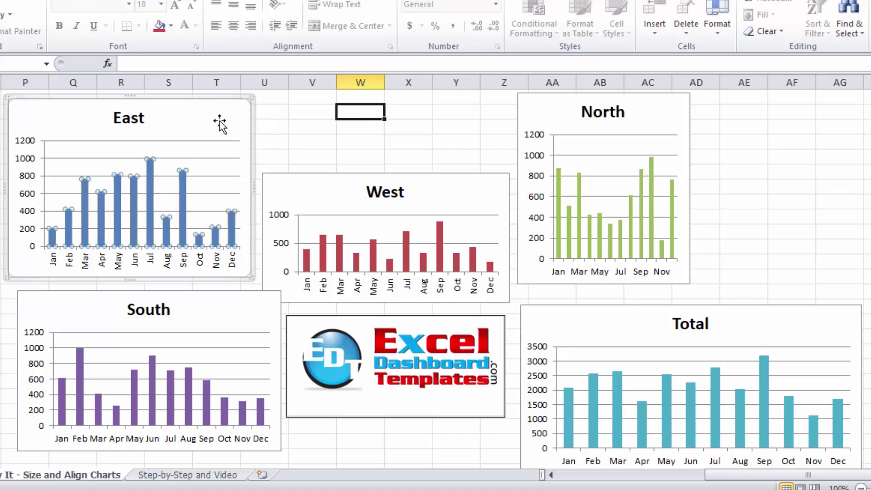
{"action": "left_click", "coordinate": [238, 110]}
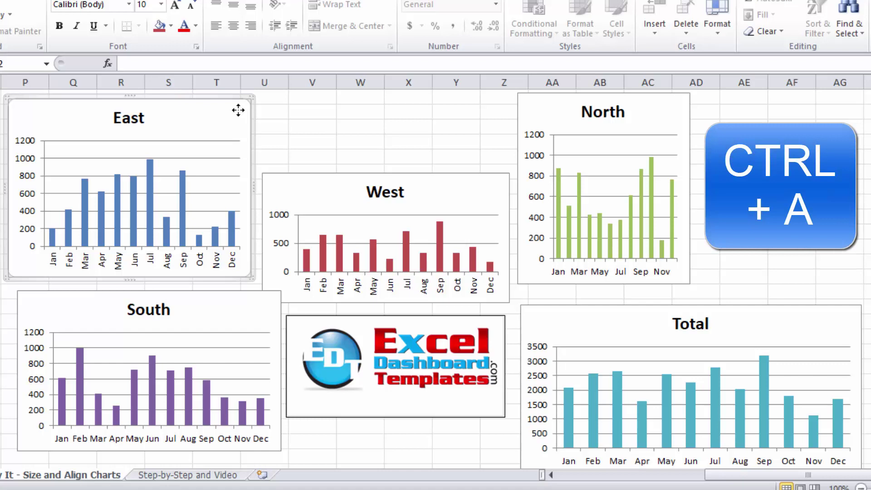
Step: Select all charts and the logo and give them one common size of 2.25 by 3.25
{"action": "key", "text": "ctrl+a"}
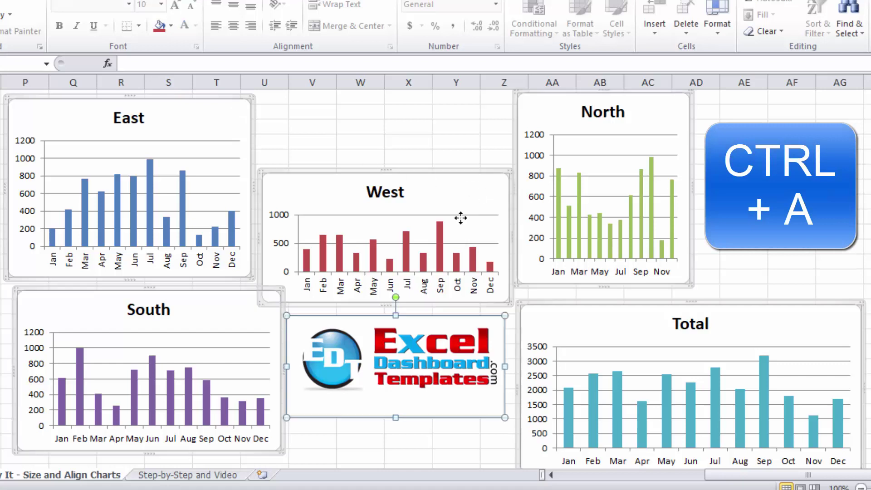
{"action": "right_click", "coordinate": [418, 334]}
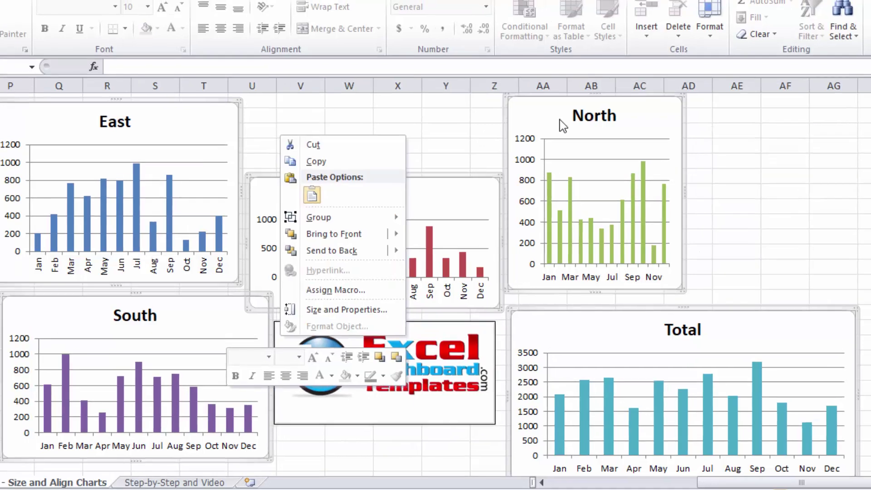
{"action": "key", "text": "Escape"}
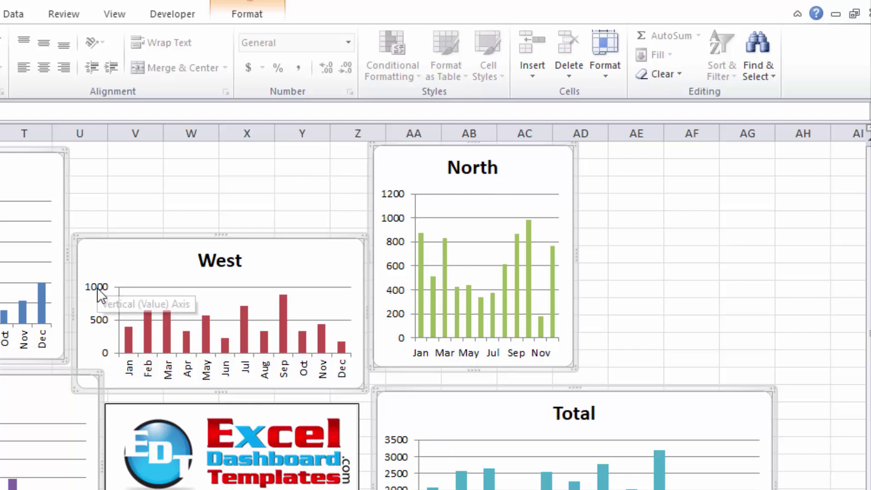
{"action": "left_click", "coordinate": [249, 15]}
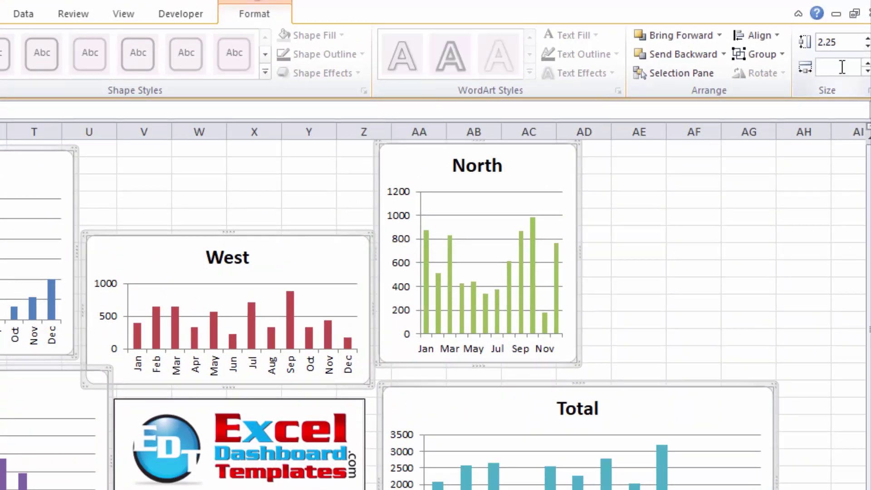
{"action": "key", "text": "Return"}
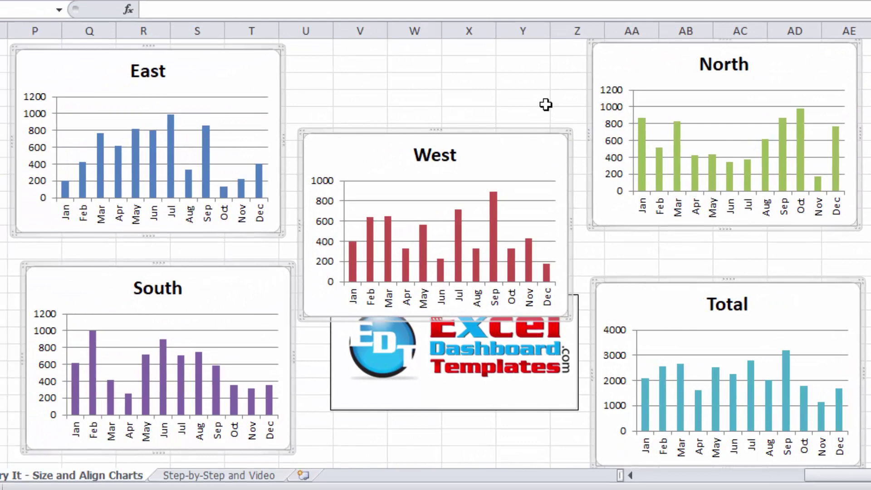
Step: Select the East, West and North charts together
{"action": "left_click", "coordinate": [547, 102]}
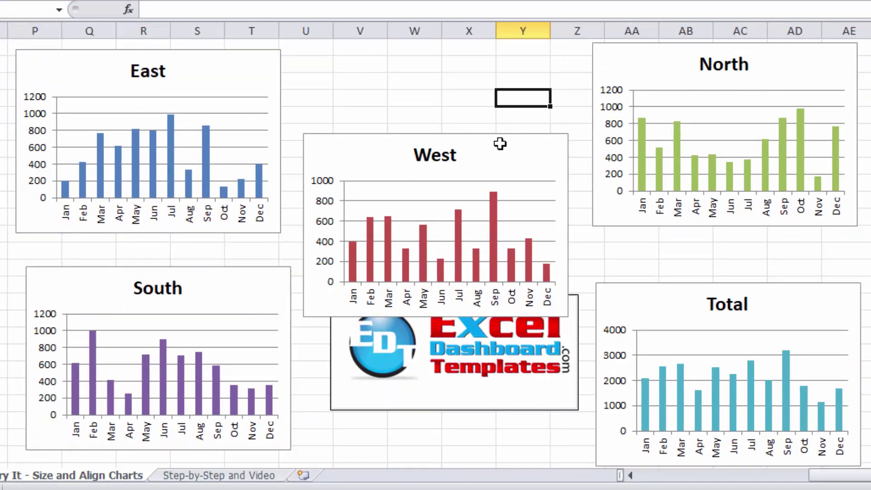
{"action": "left_click", "coordinate": [263, 63]}
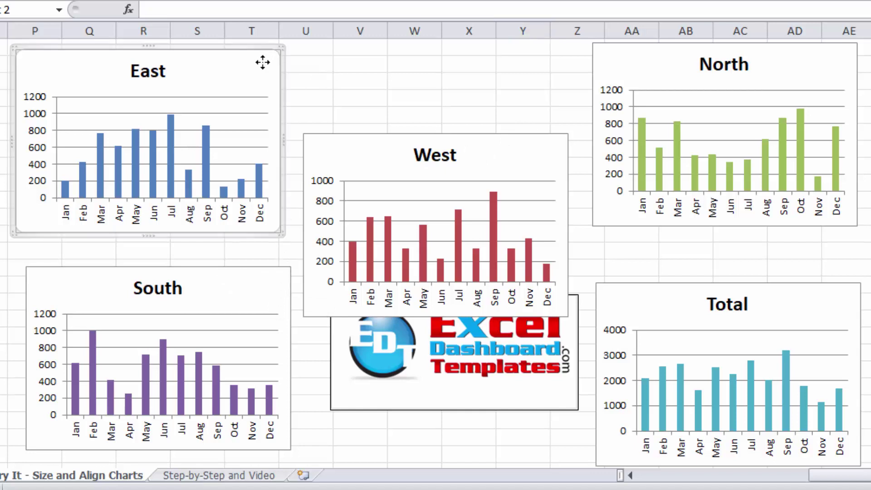
{"action": "key", "text": "ctrl+a"}
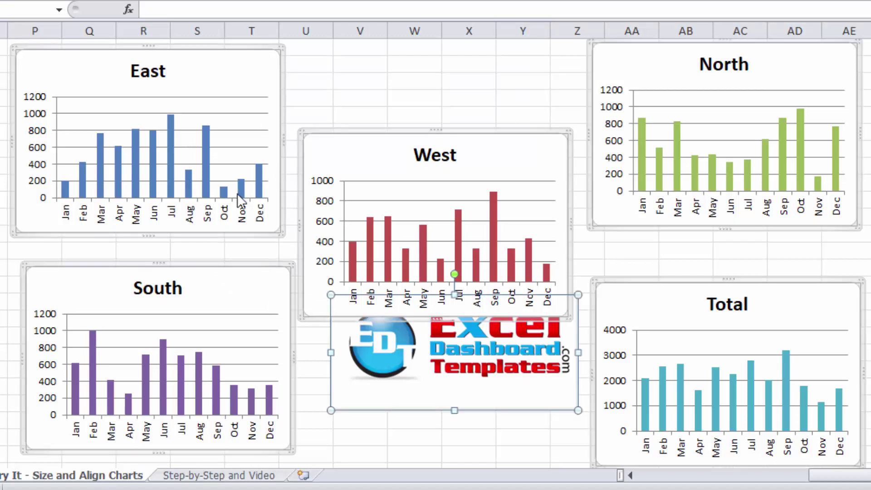
{"action": "left_click", "coordinate": [386, 105]}
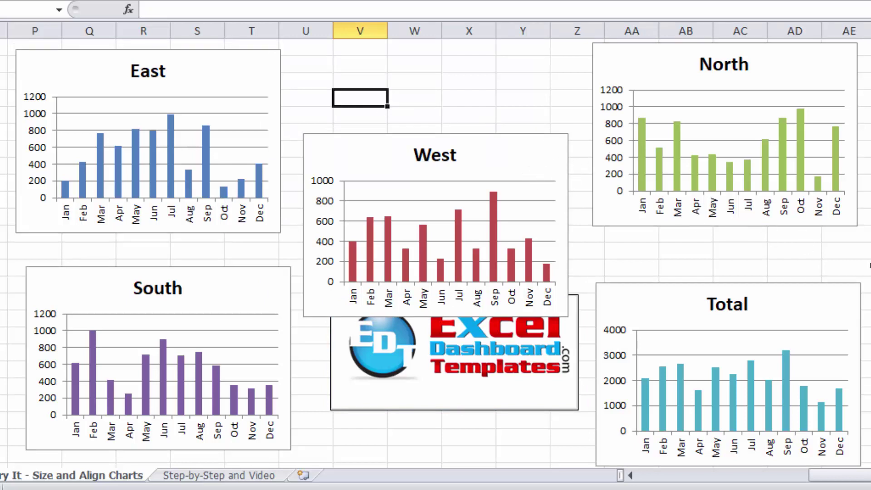
{"action": "left_click", "coordinate": [534, 178]}
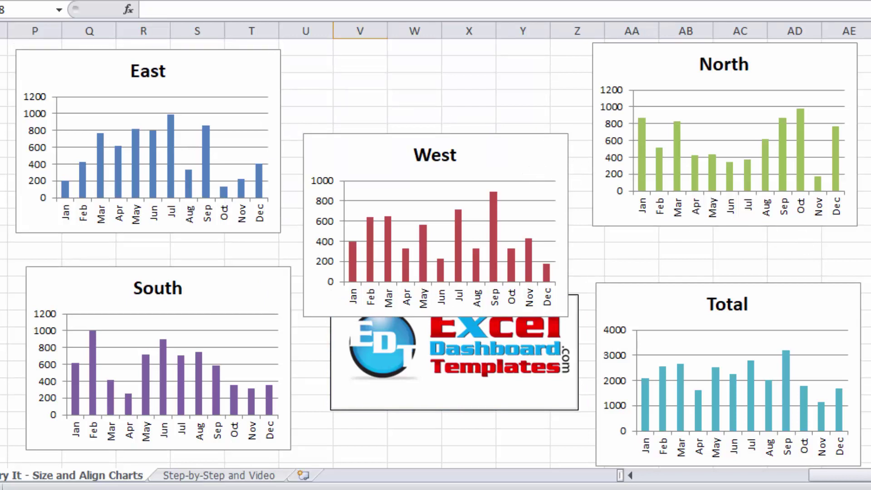
{"action": "left_click", "coordinate": [262, 72]}
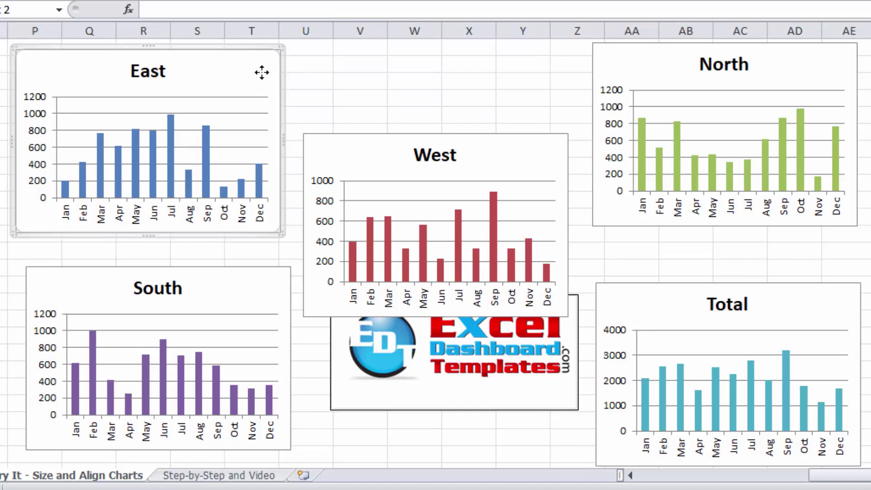
{"action": "left_click", "coordinate": [524, 154], "text": "ctrl"}
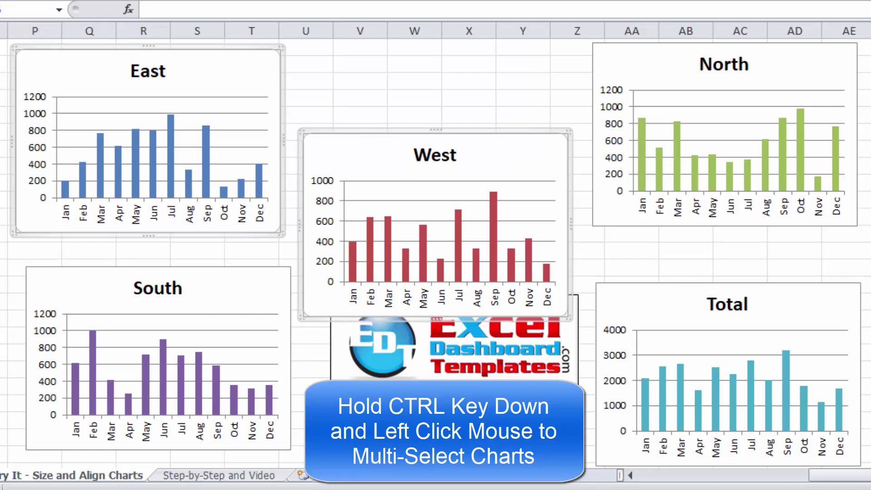
{"action": "left_click", "coordinate": [864, 75]}
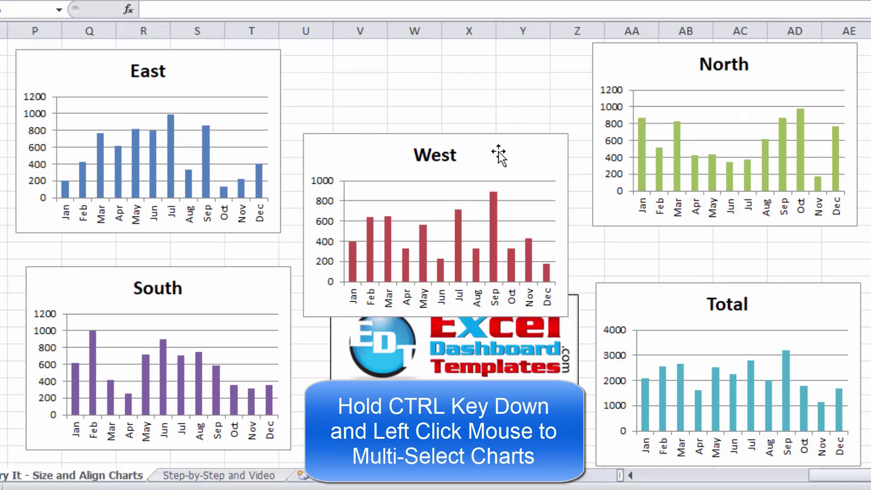
{"action": "left_click", "coordinate": [248, 73]}
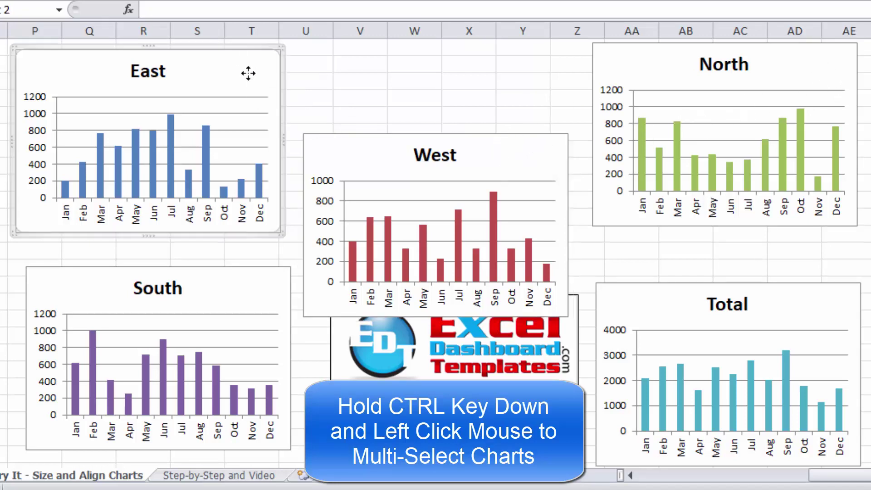
{"action": "left_click", "coordinate": [511, 152], "text": "ctrl"}
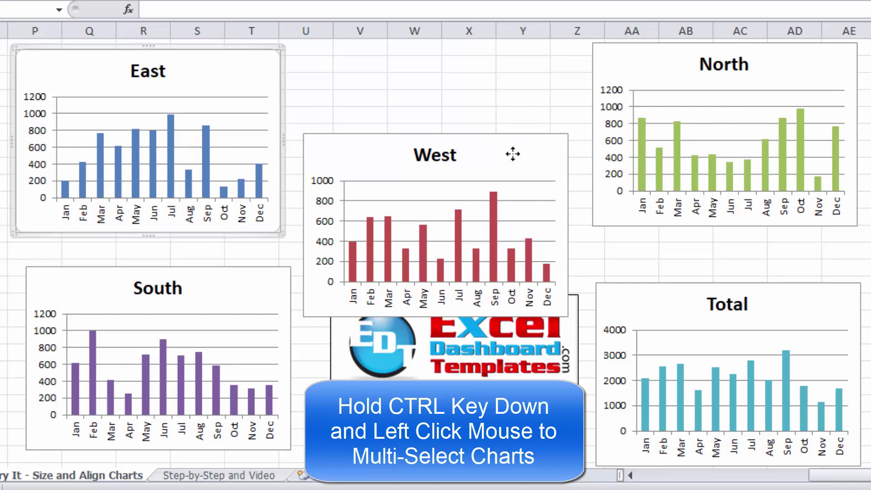
{"action": "left_click", "coordinate": [689, 57], "text": "ctrl"}
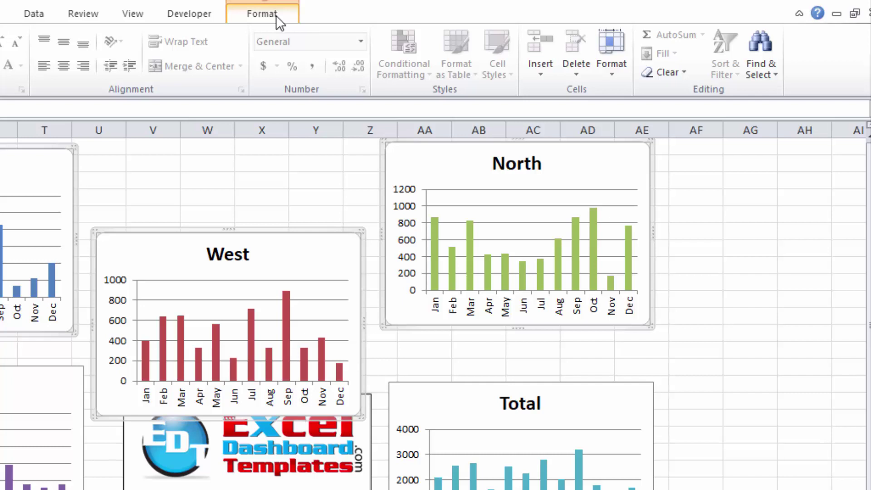
Step: Align the tops of the selected charts and drag them down into the row above the logo
{"action": "left_click", "coordinate": [276, 15]}
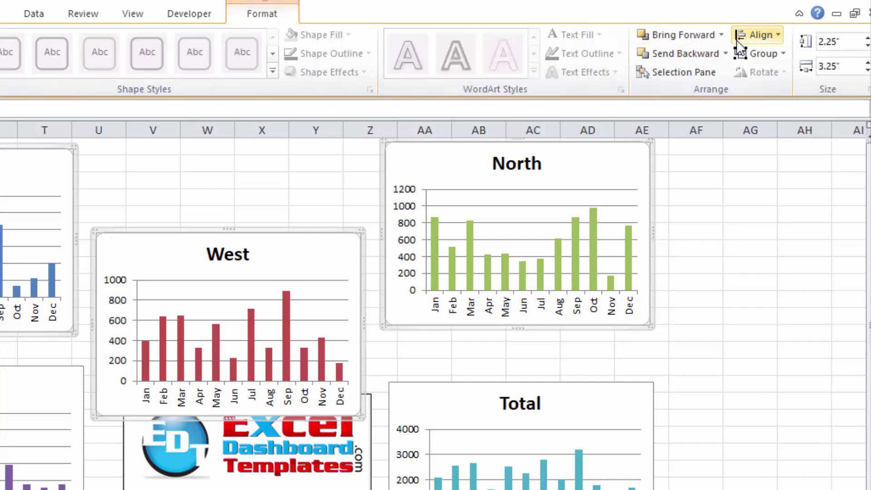
{"action": "left_click", "coordinate": [764, 38]}
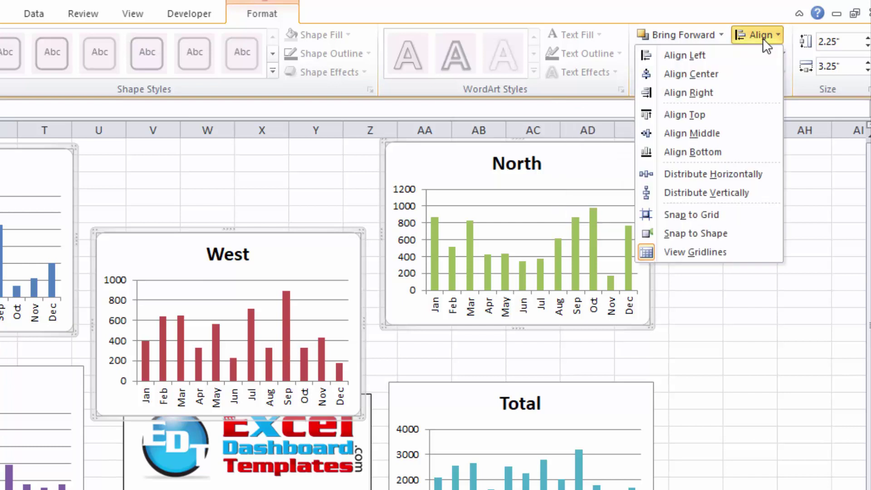
{"action": "left_click", "coordinate": [702, 114]}
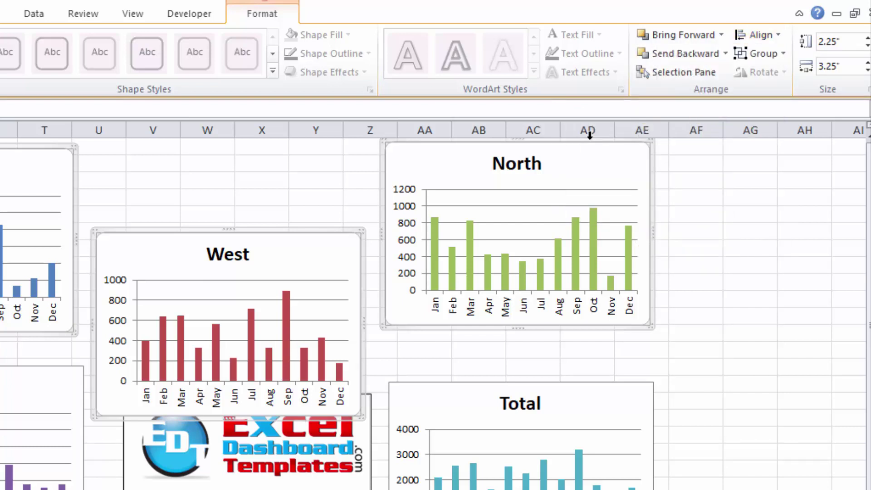
{"action": "left_click_drag", "start_coordinate": [335, 173], "coordinate": [355, 215]}
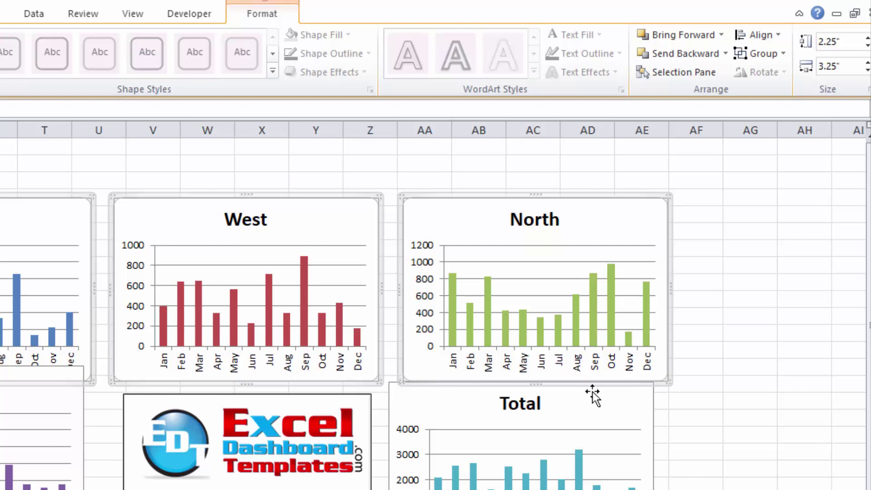
{"action": "left_click", "coordinate": [617, 404]}
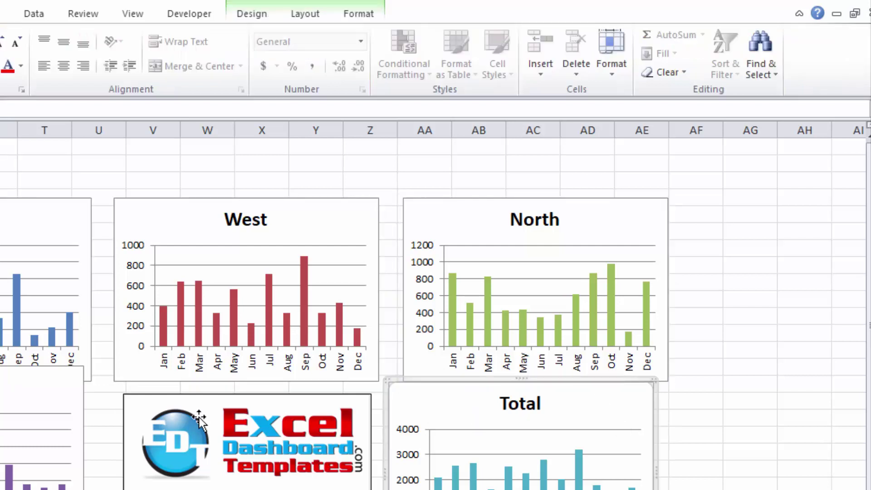
Step: Bottom-align the South and Total charts and move them down beside the logo
{"action": "left_click", "coordinate": [66, 390], "text": "ctrl"}
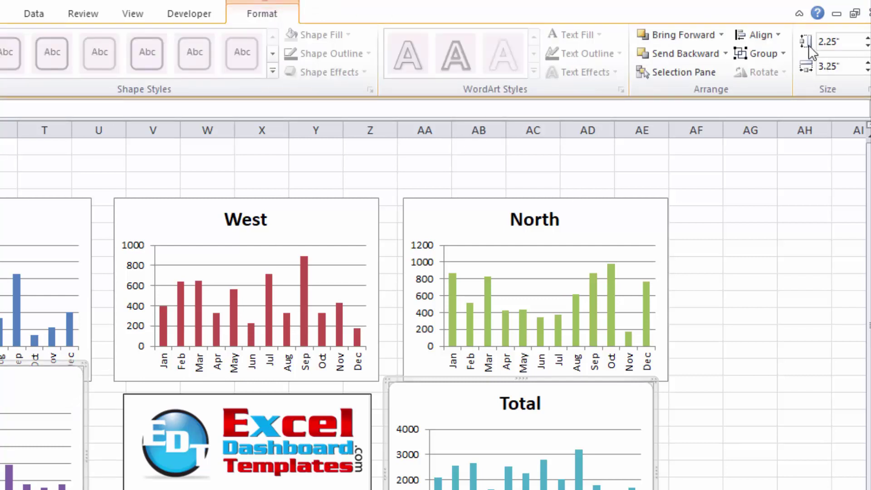
{"action": "left_click", "coordinate": [770, 34]}
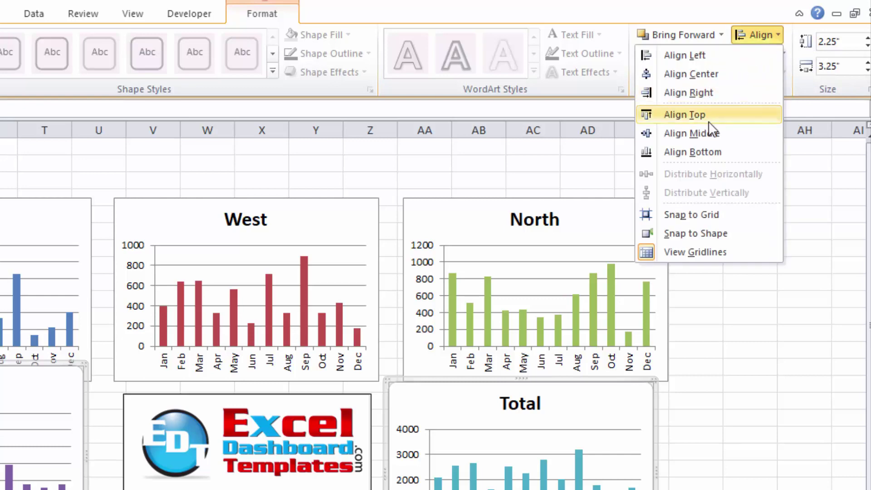
{"action": "left_click", "coordinate": [720, 152]}
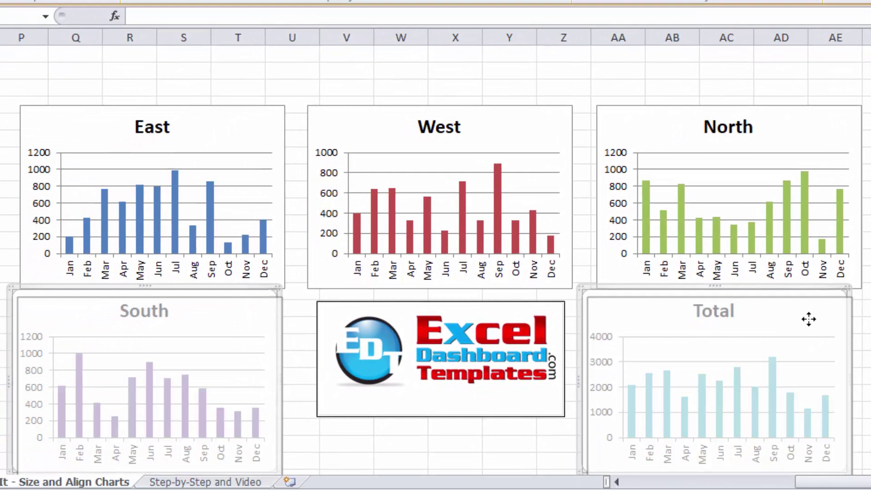
{"action": "left_click_drag", "start_coordinate": [809, 319], "coordinate": [819, 325]}
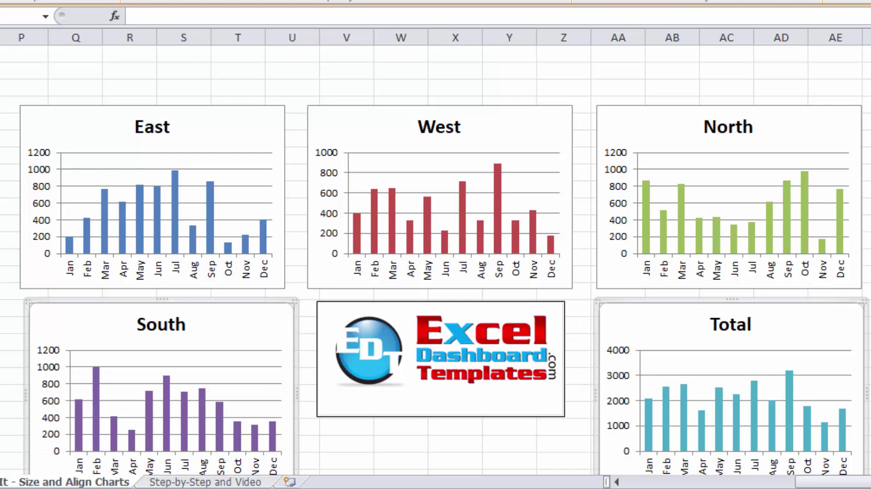
Step: Left-align the East and South charts so they stack in one column
{"action": "left_click", "coordinate": [179, 298]}
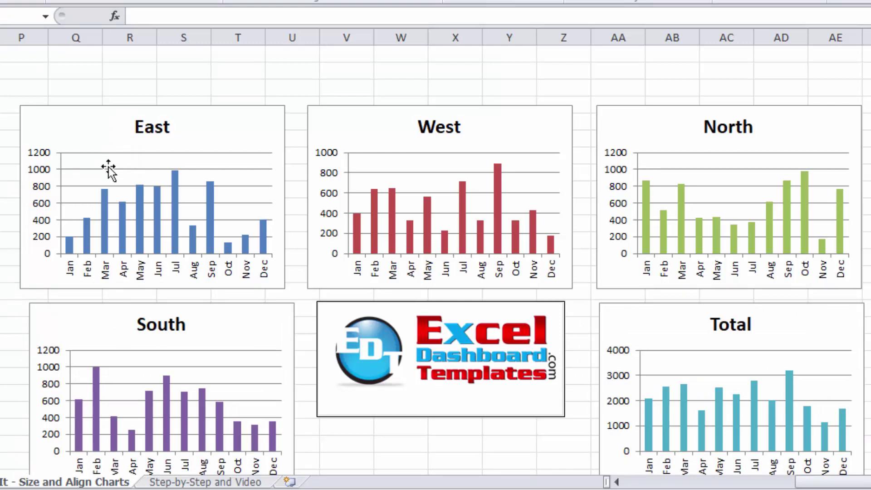
{"action": "left_click", "coordinate": [107, 132]}
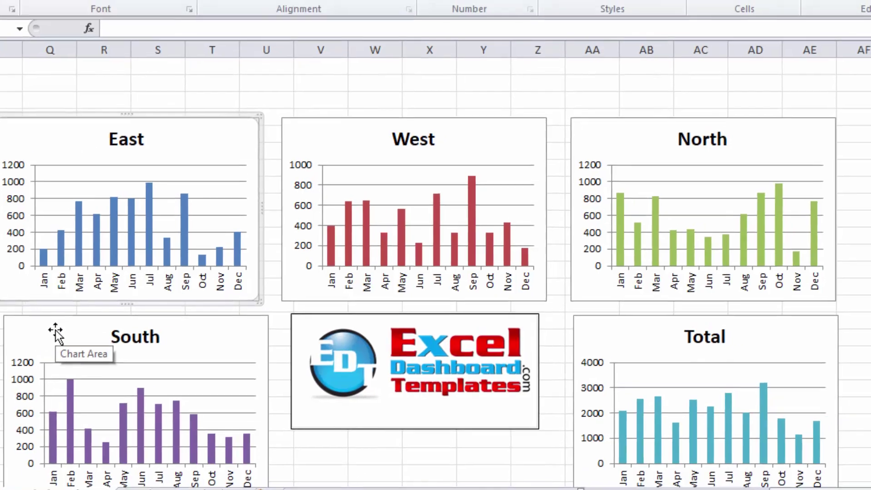
{"action": "left_click", "coordinate": [56, 334], "text": "ctrl"}
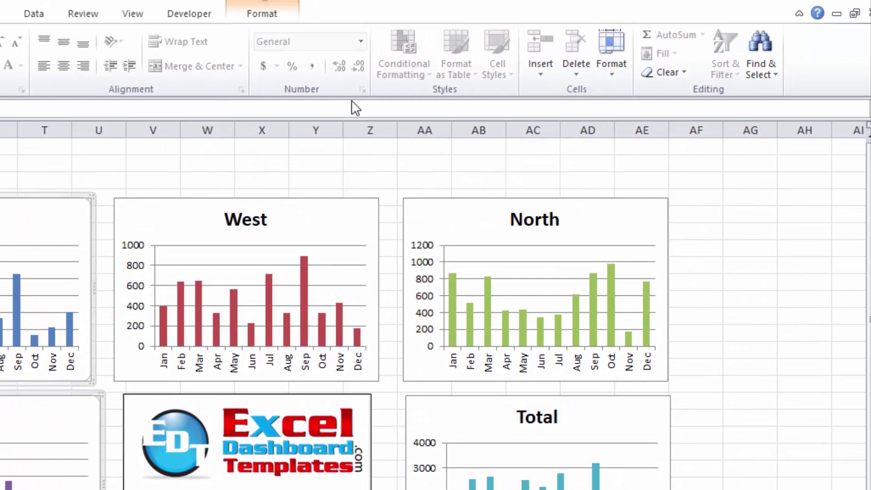
{"action": "left_click", "coordinate": [266, 13]}
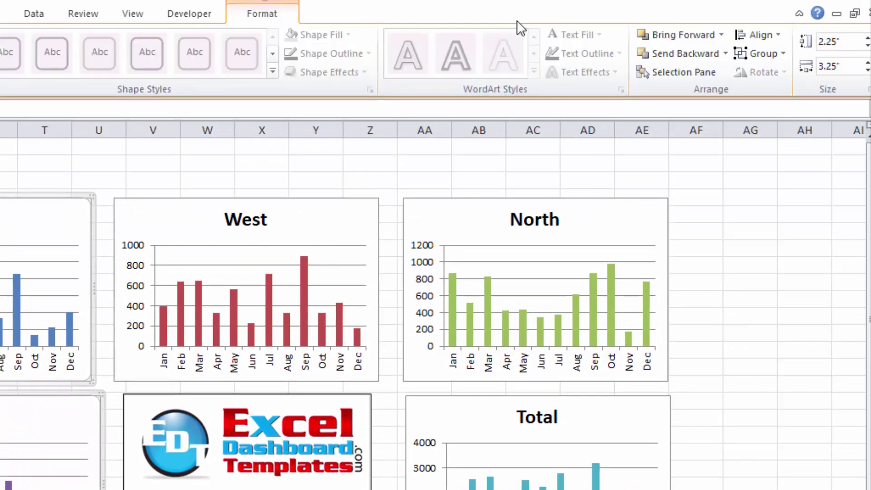
{"action": "left_click", "coordinate": [754, 35]}
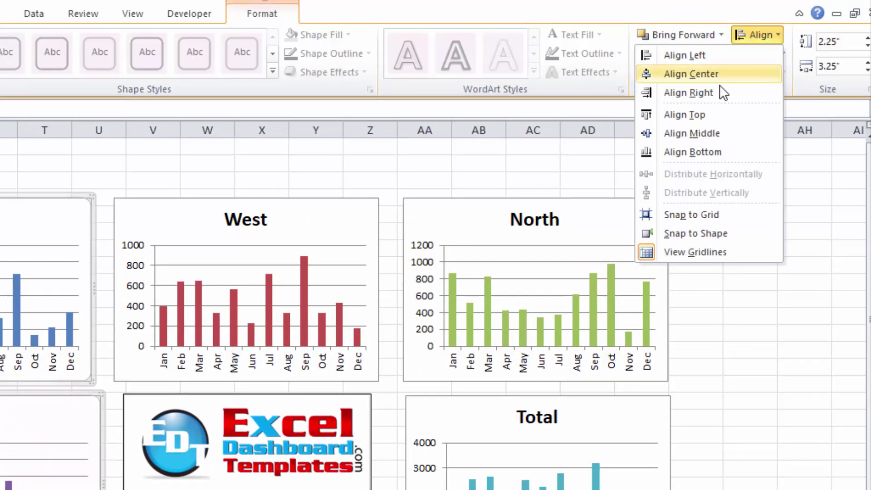
{"action": "left_click", "coordinate": [728, 55]}
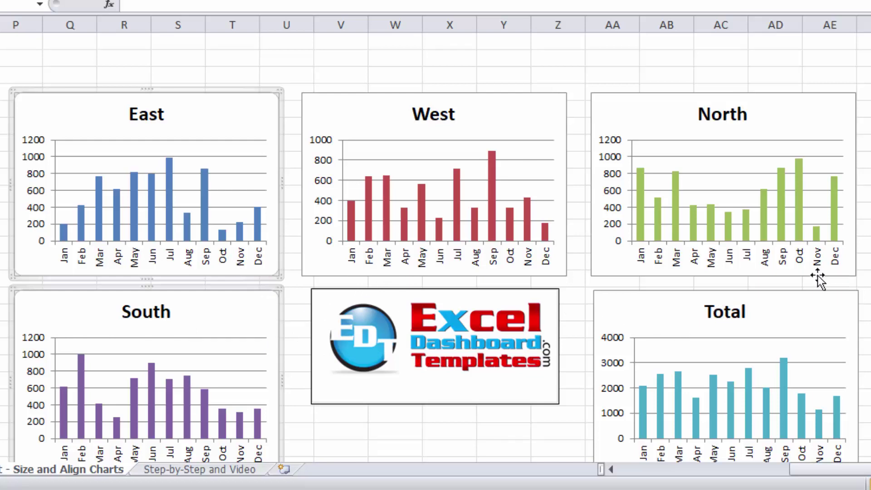
Step: Left-align the North and Total charts in the right column, then deselect them
{"action": "left_click", "coordinate": [866, 244]}
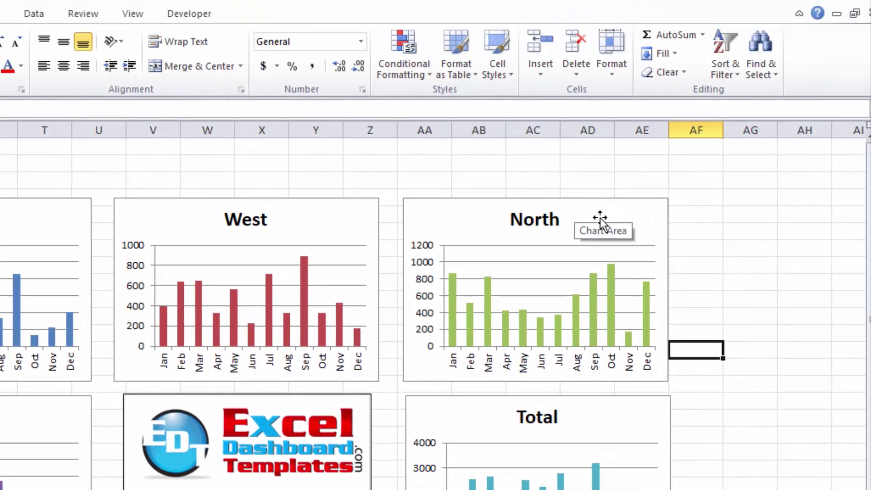
{"action": "left_click", "coordinate": [600, 220]}
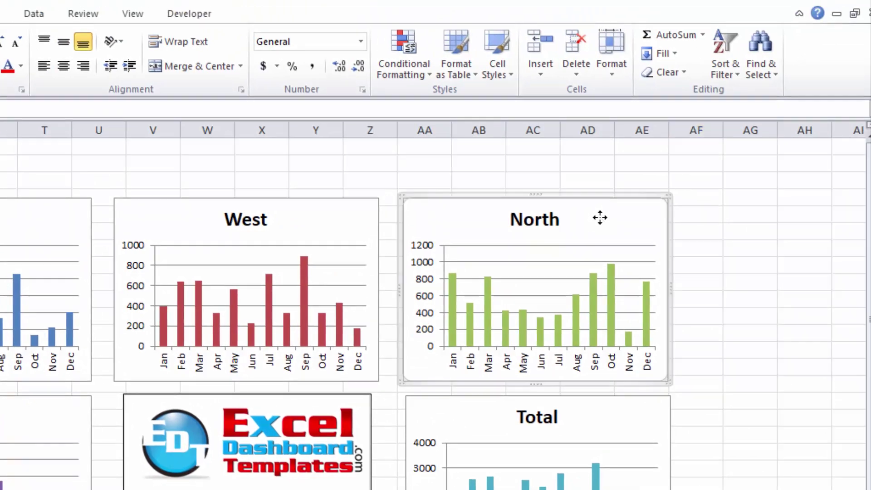
{"action": "left_click", "coordinate": [592, 423], "text": "ctrl"}
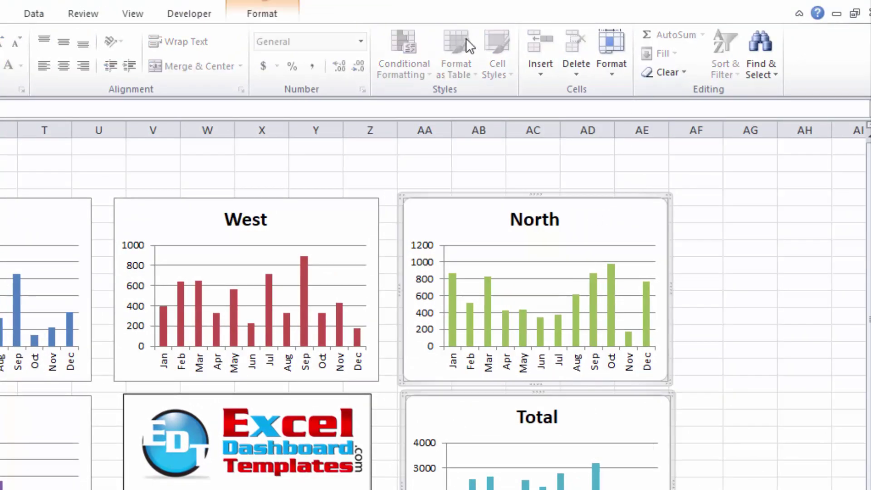
{"action": "left_click", "coordinate": [268, 10]}
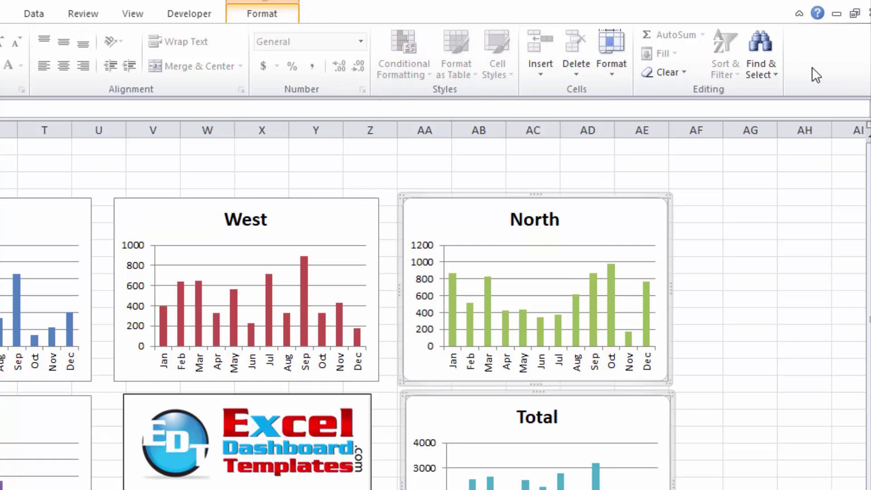
{"action": "left_click", "coordinate": [764, 36]}
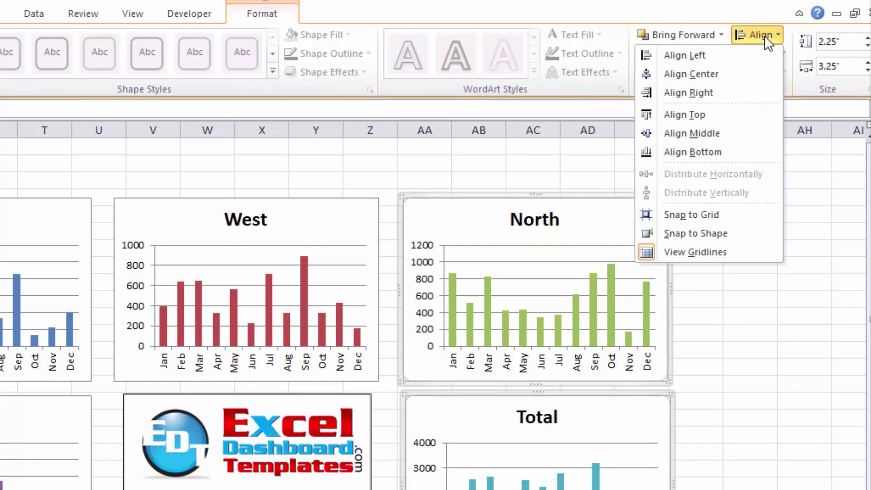
{"action": "left_click", "coordinate": [719, 61]}
{"action": "left_click", "coordinate": [720, 314]}
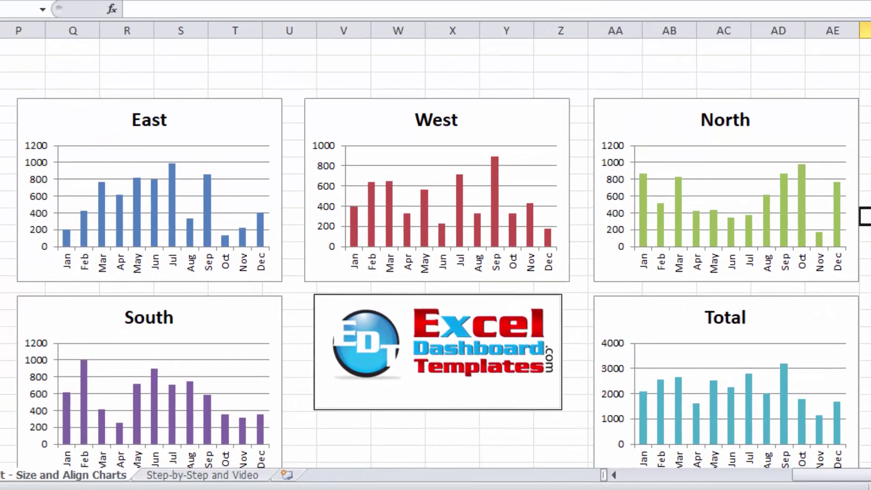
{"action": "scroll", "coordinate": [444, 274], "scroll_direction": "down", "scroll_amount": 1}
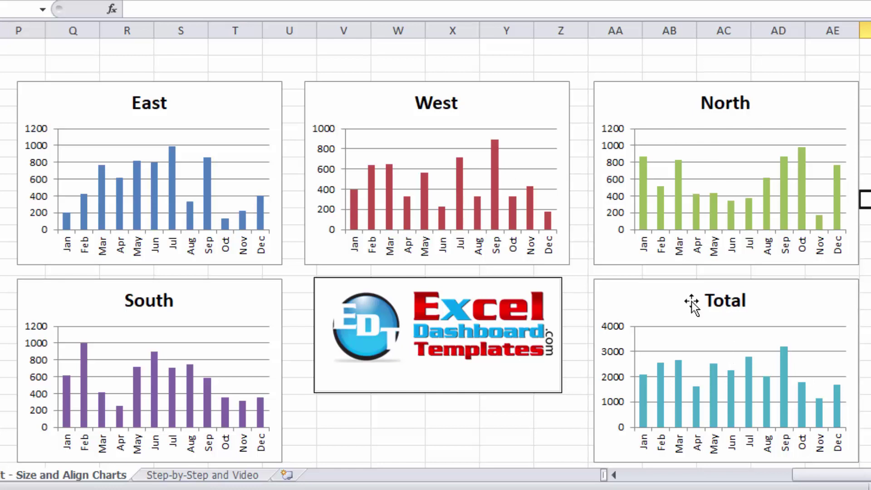
{"action": "left_click", "coordinate": [259, 109]}
{"action": "left_click", "coordinate": [329, 64]}
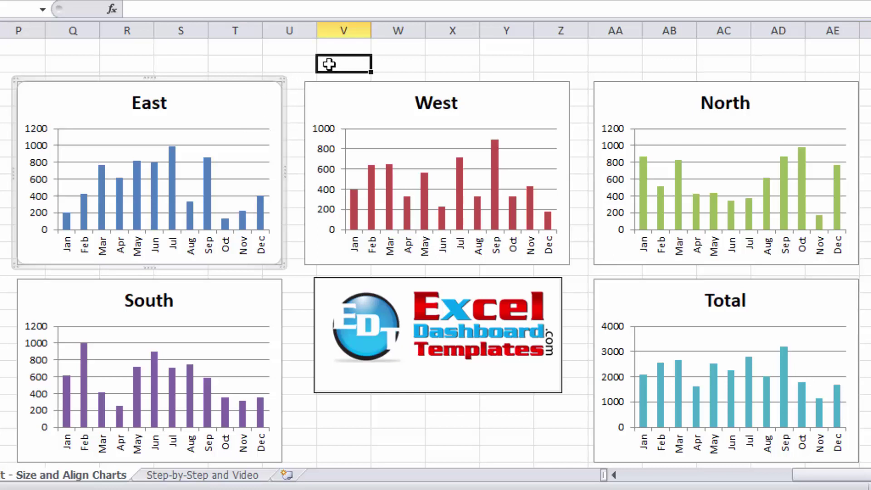
Step: Starting from the East chart, select every chart and the logo with Ctrl+A
{"action": "left_click", "coordinate": [267, 98]}
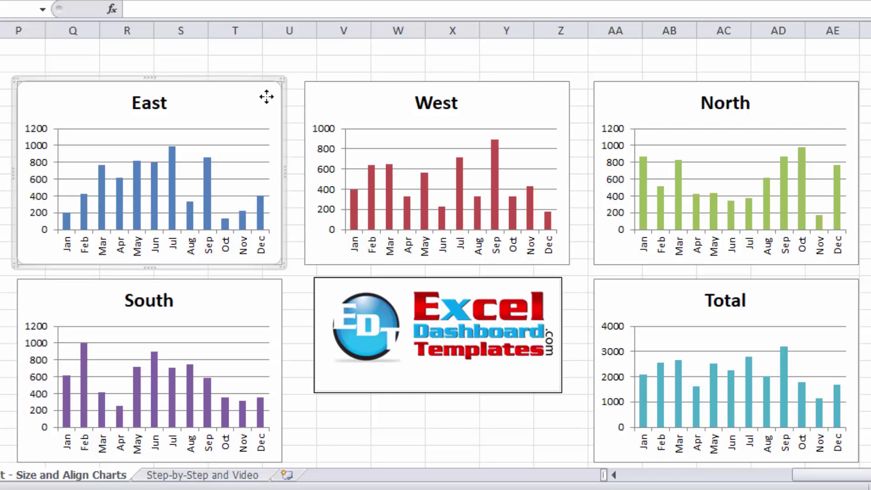
{"action": "key", "text": "ctrl+a"}
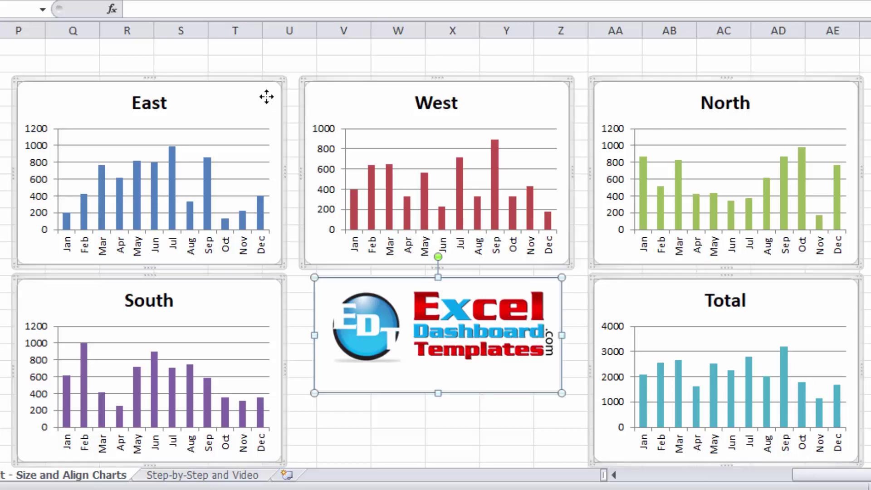